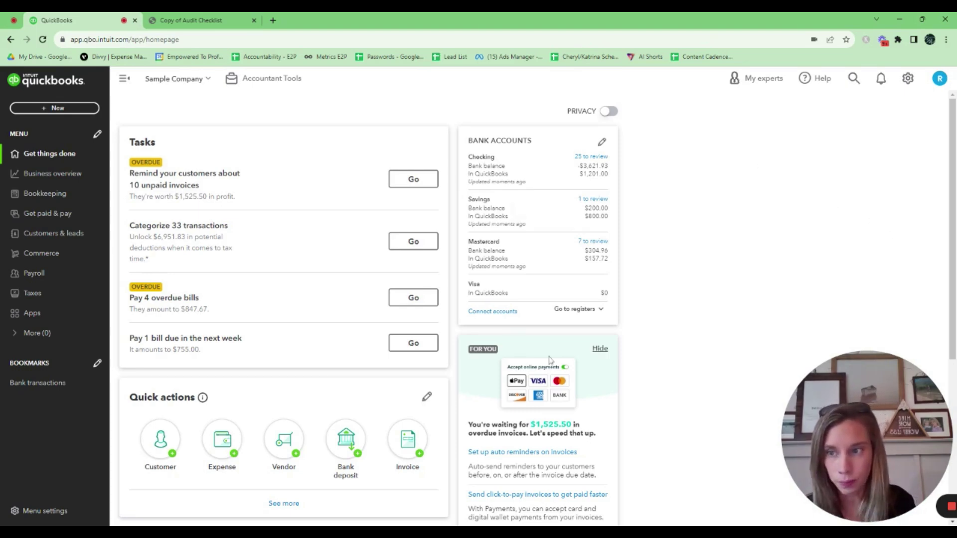
Step: Open the bookkeeping reconciliation setup and dismiss the introductory dialog
click(63, 199)
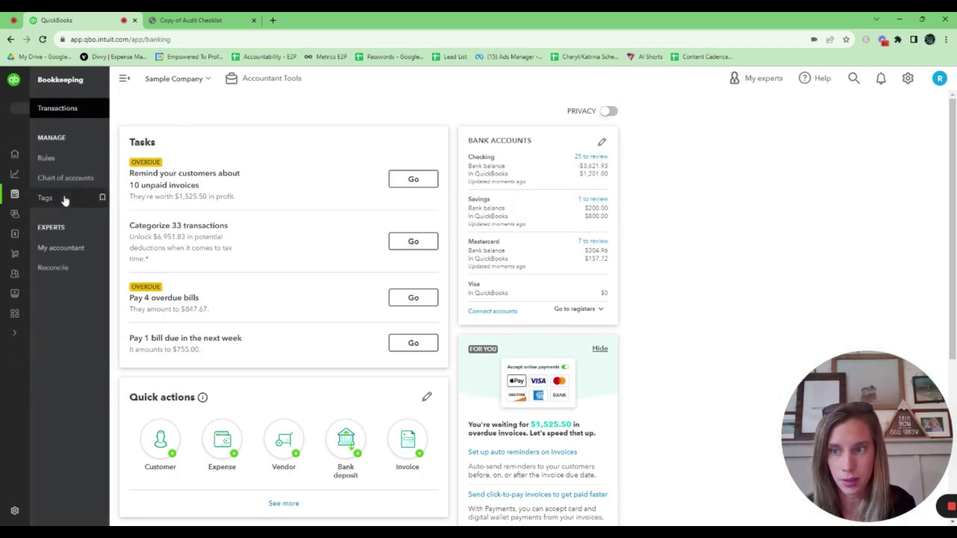
click(57, 269)
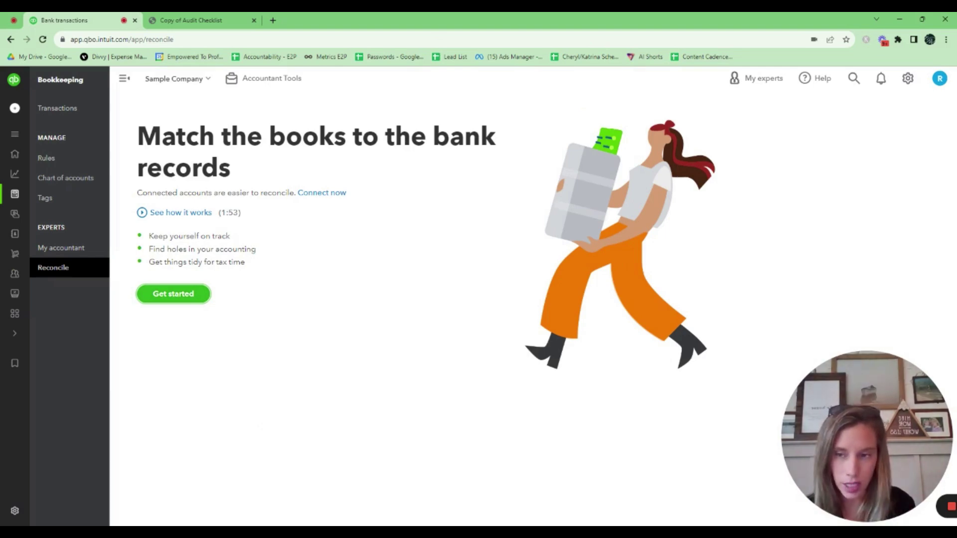
click(195, 299)
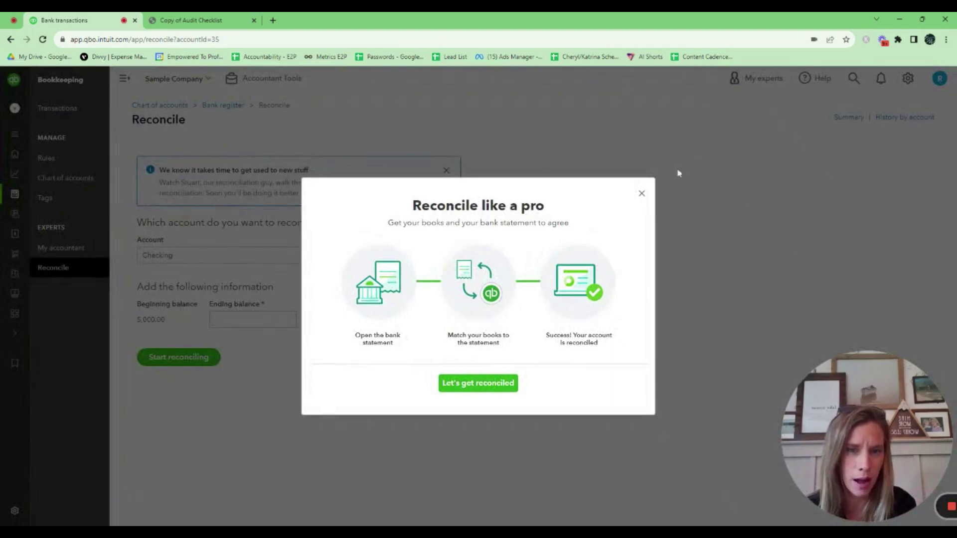
click(642, 194)
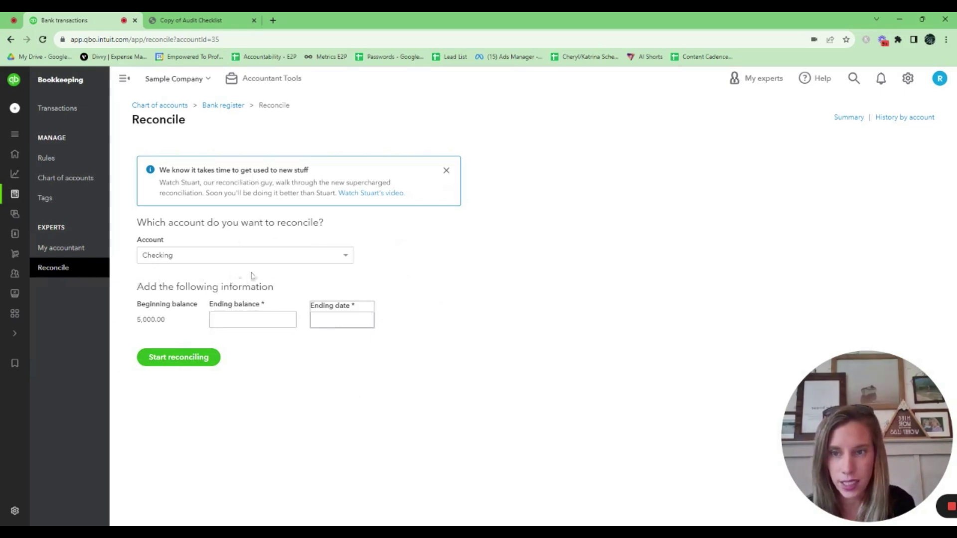
Step: Choose Savings as the account to reconcile
click(347, 259)
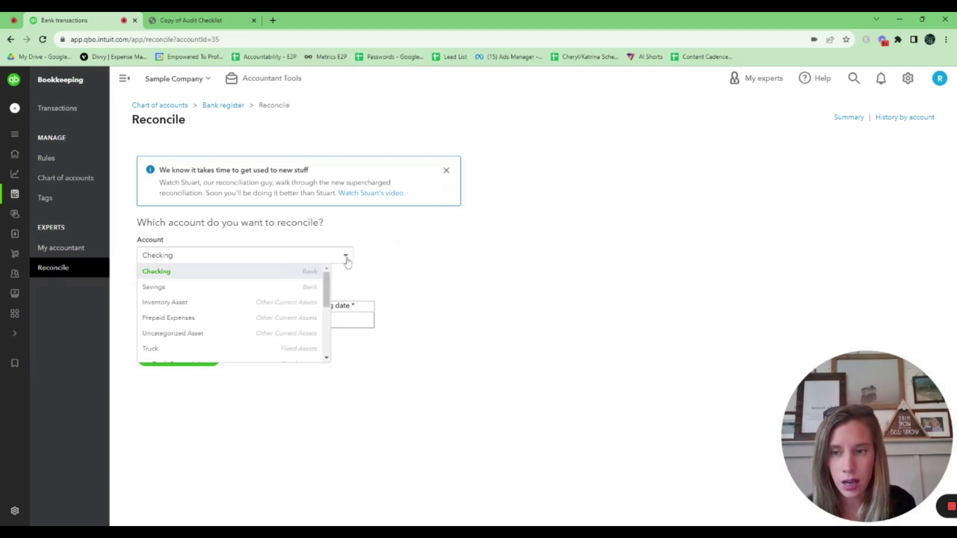
click(322, 284)
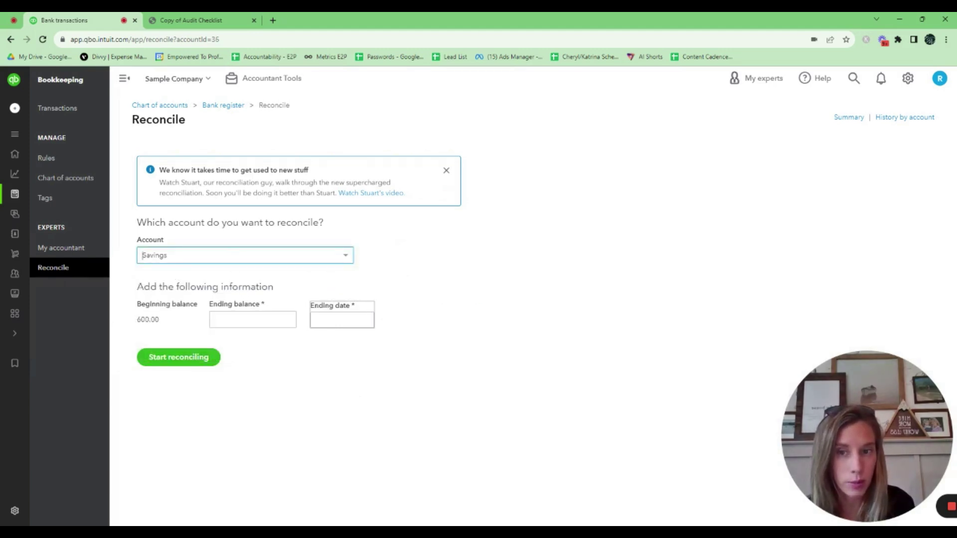
click(347, 263)
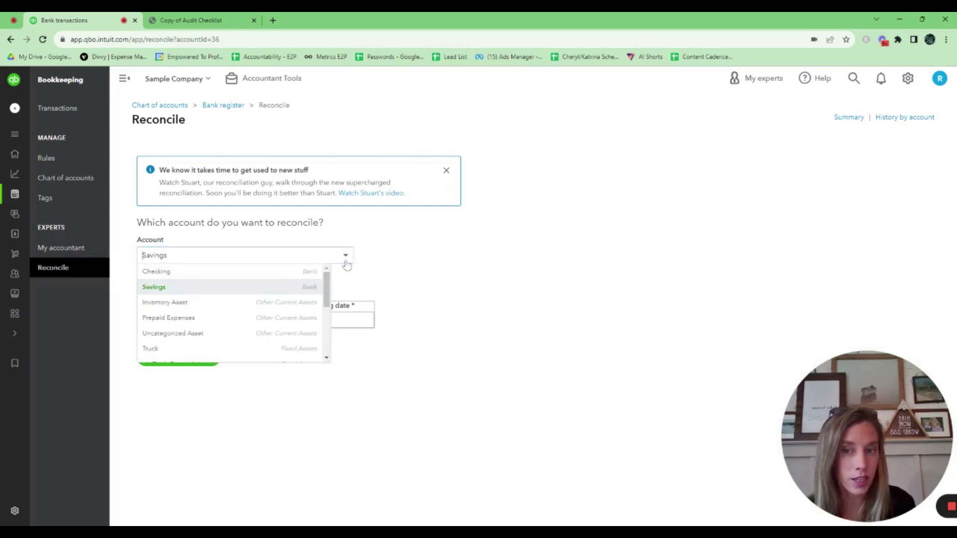
click(284, 292)
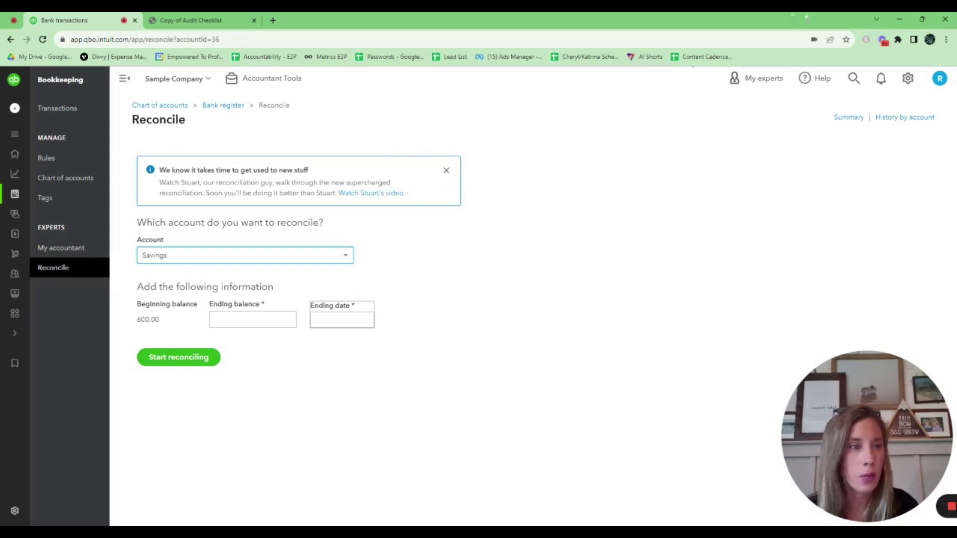
Step: Open the Savings account's register from the chart of accounts and dismiss the register basics tip
click(908, 85)
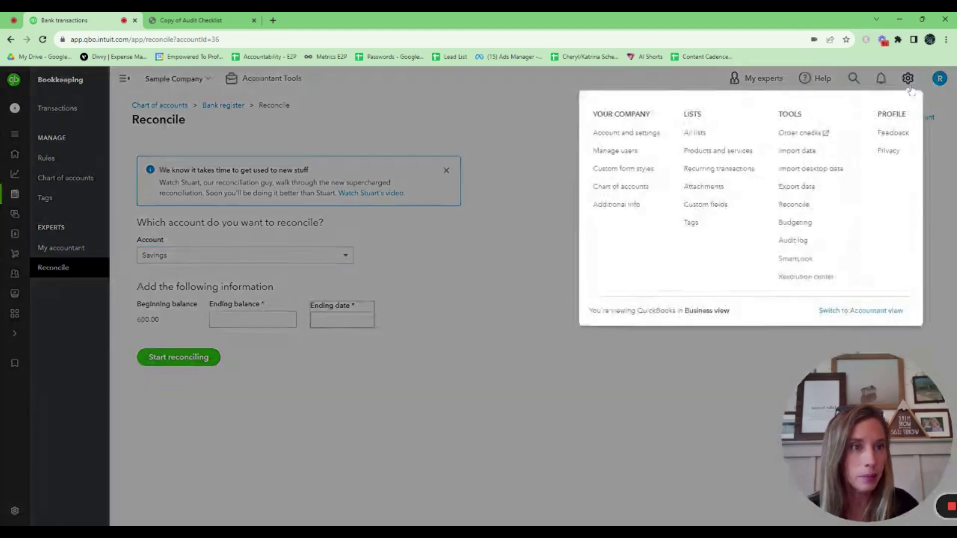
click(650, 192)
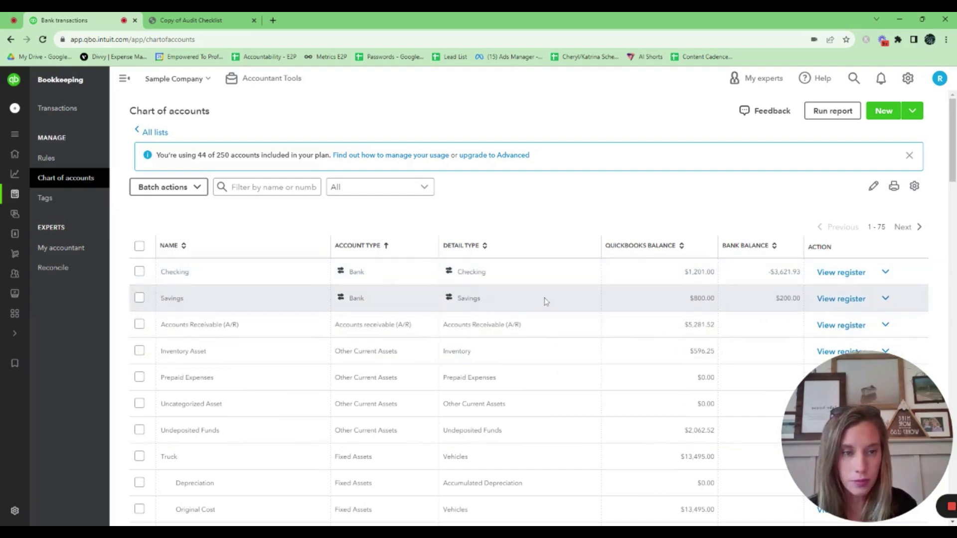
click(834, 302)
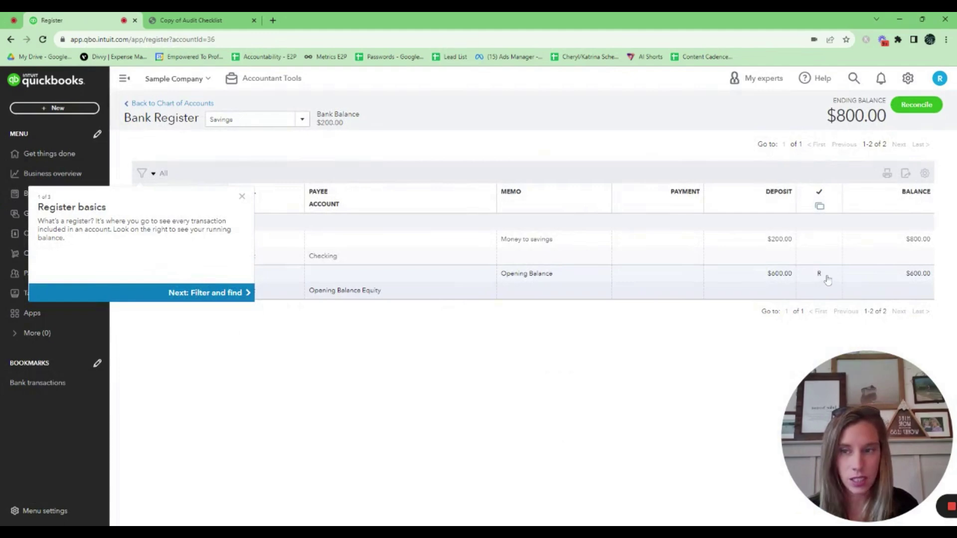
click(242, 196)
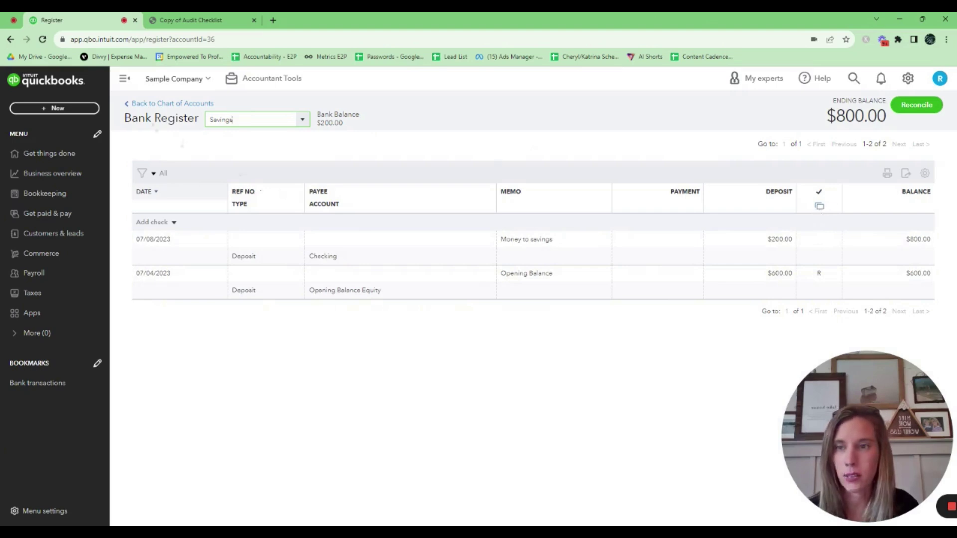
Step: Return to the chart of accounts, compare the Savings balances, and reopen the Savings register without the tip
click(175, 103)
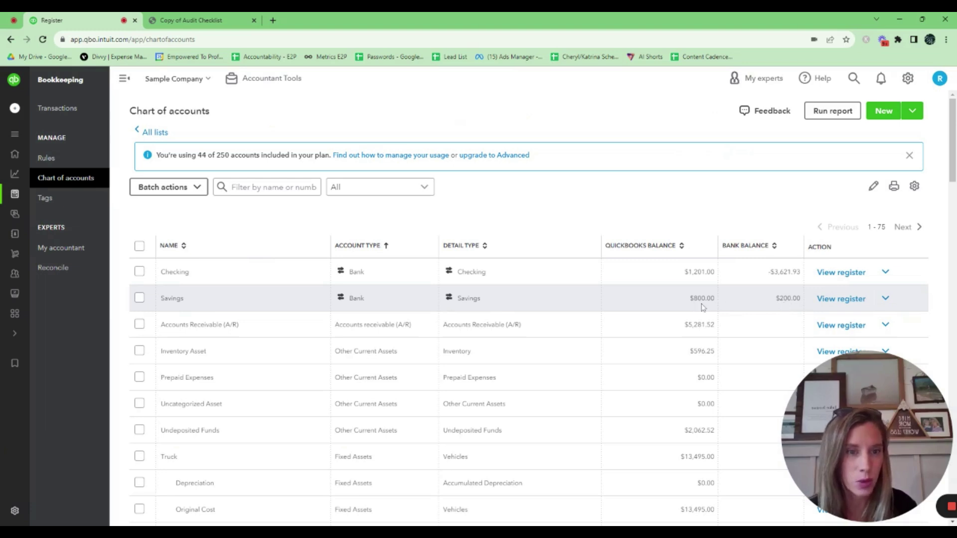
click(847, 300)
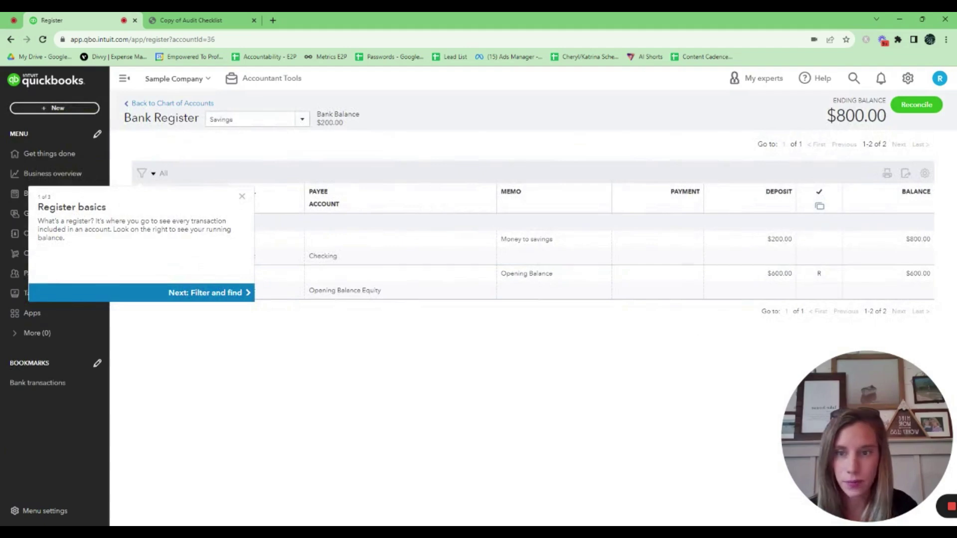
click(242, 196)
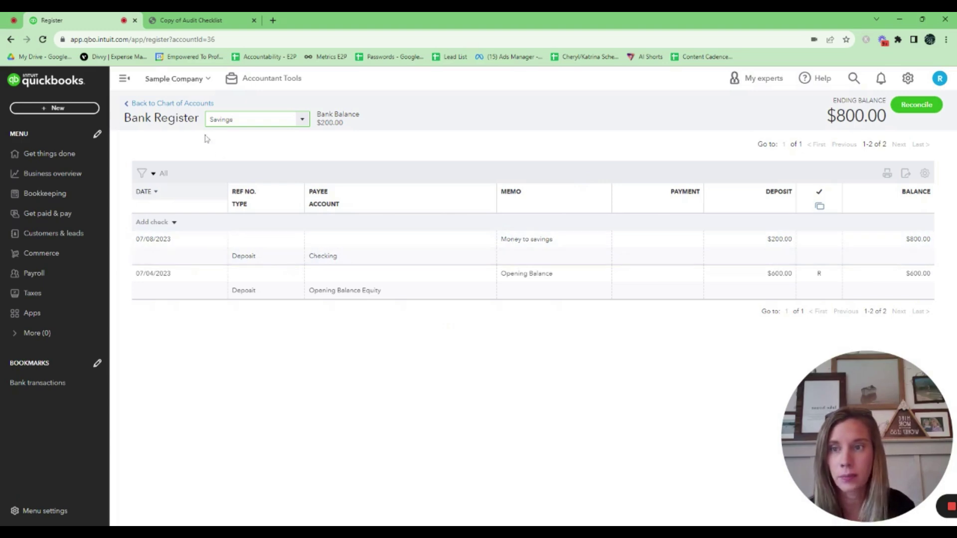
Step: Go back to the chart of accounts and review the Checking account's register for the reconciled status of its transactions
click(190, 105)
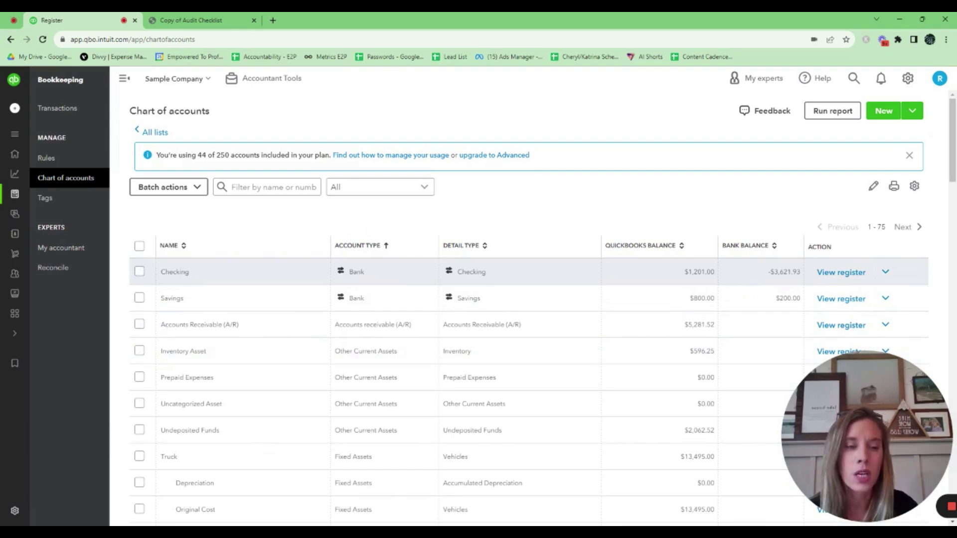
click(830, 277)
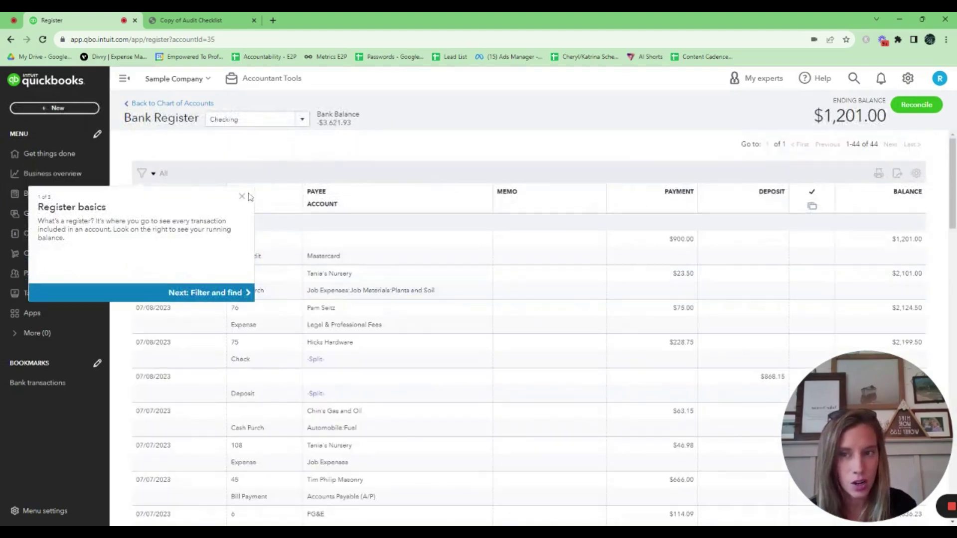
click(242, 197)
scroll(545, 363, down, 1)
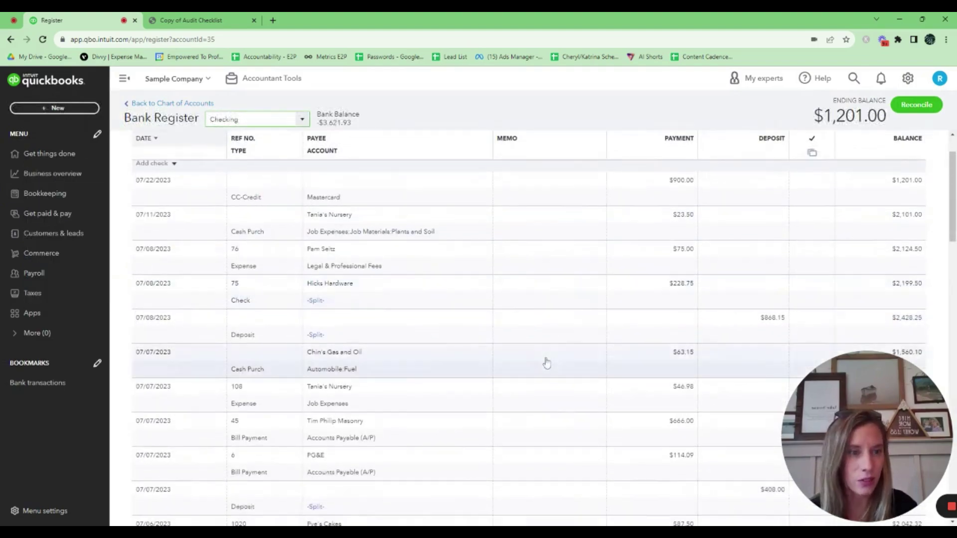
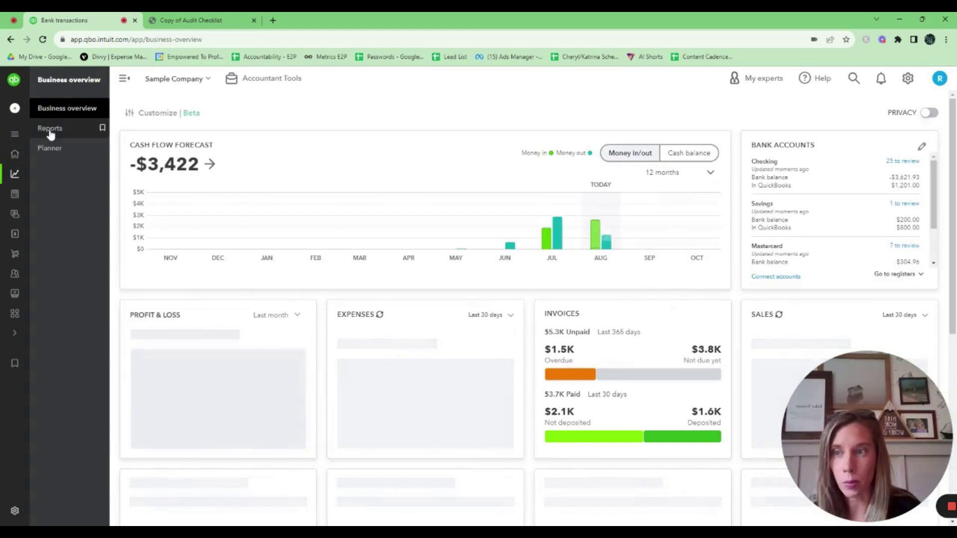
Step: Run the Balance Sheet report with the report period set to All Dates
click(49, 130)
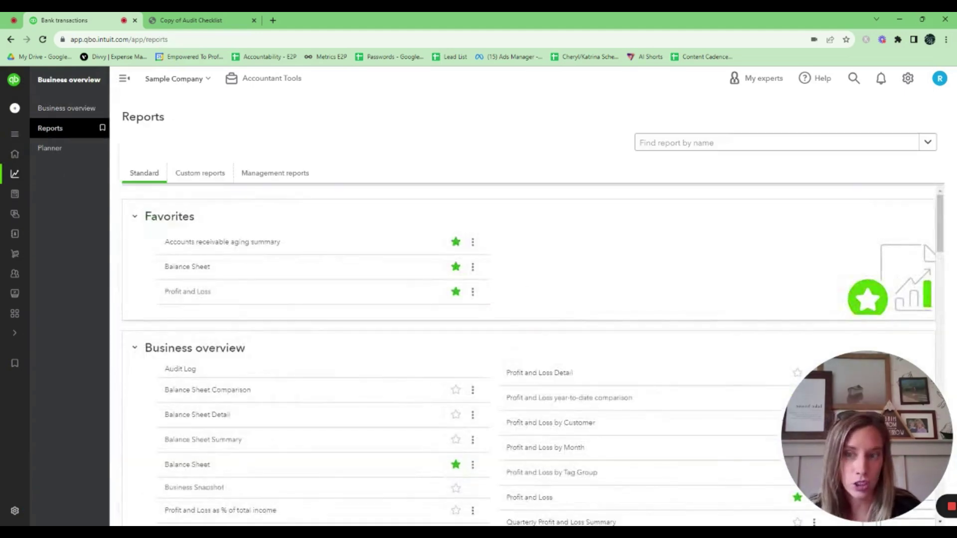
click(203, 273)
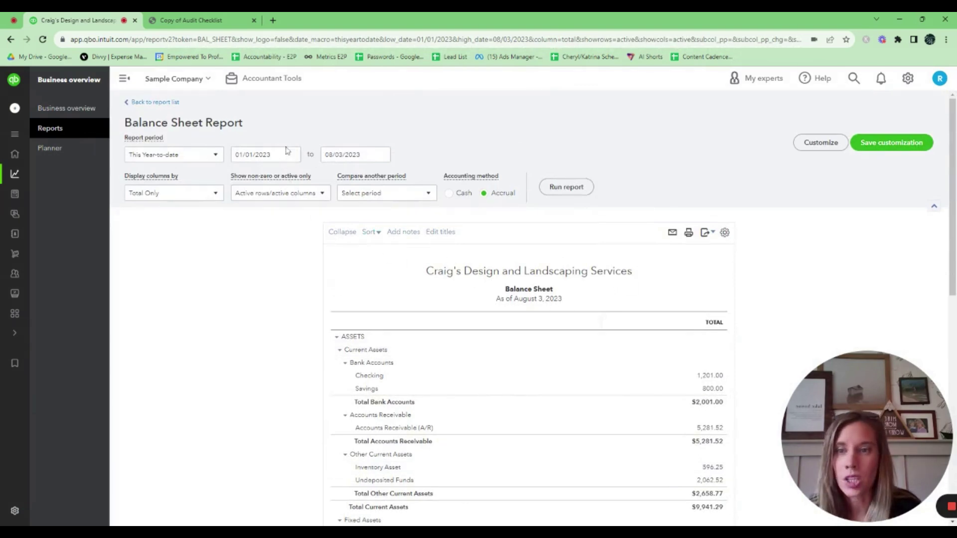
click(199, 154)
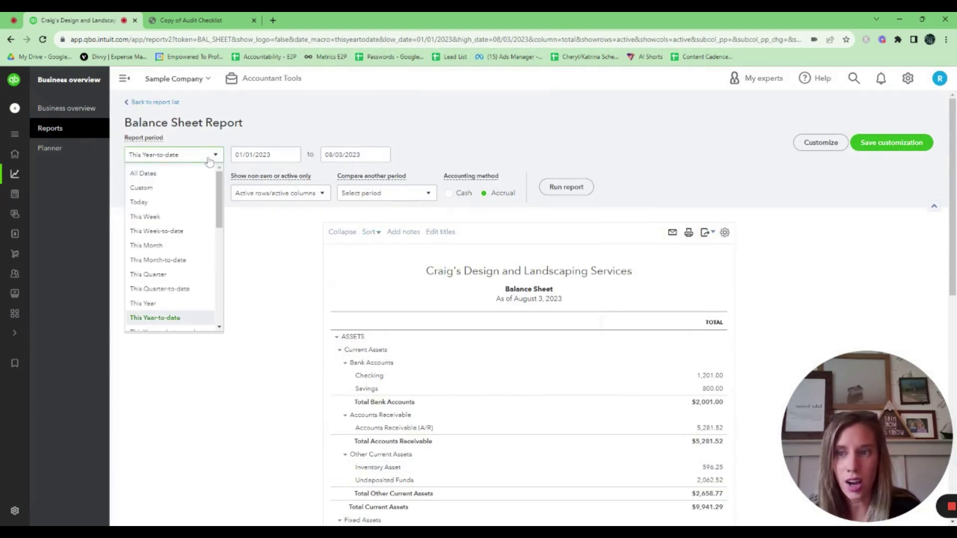
click(177, 172)
click(566, 187)
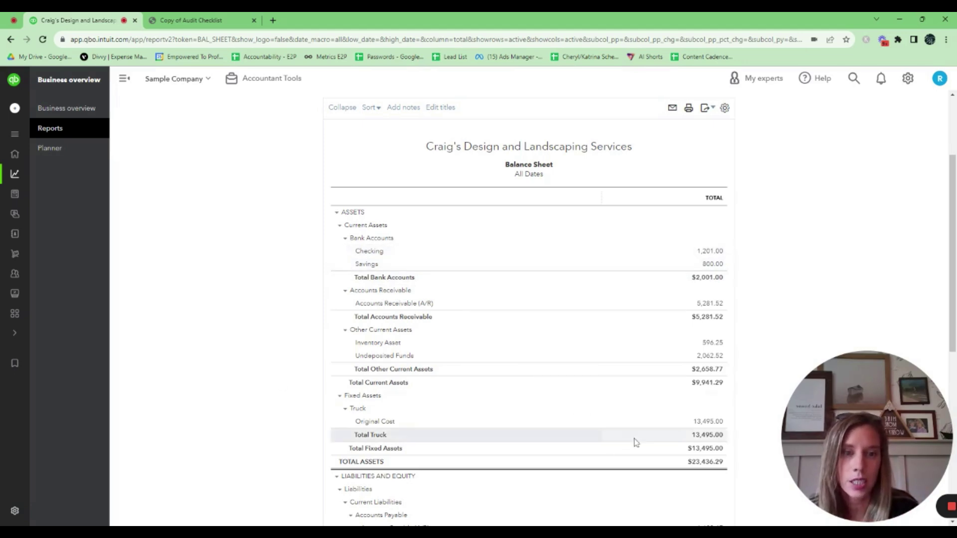
Step: Examine the asset, liability and equity balances on the Balance Sheet, including the bank, credit card and loan accounts
scroll(635, 441, down, 2)
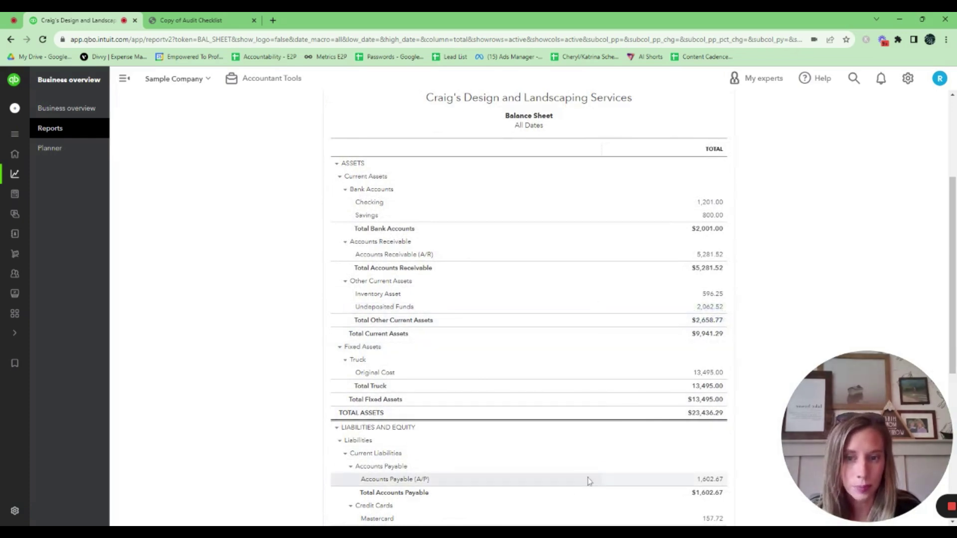
scroll(589, 480, down, 2)
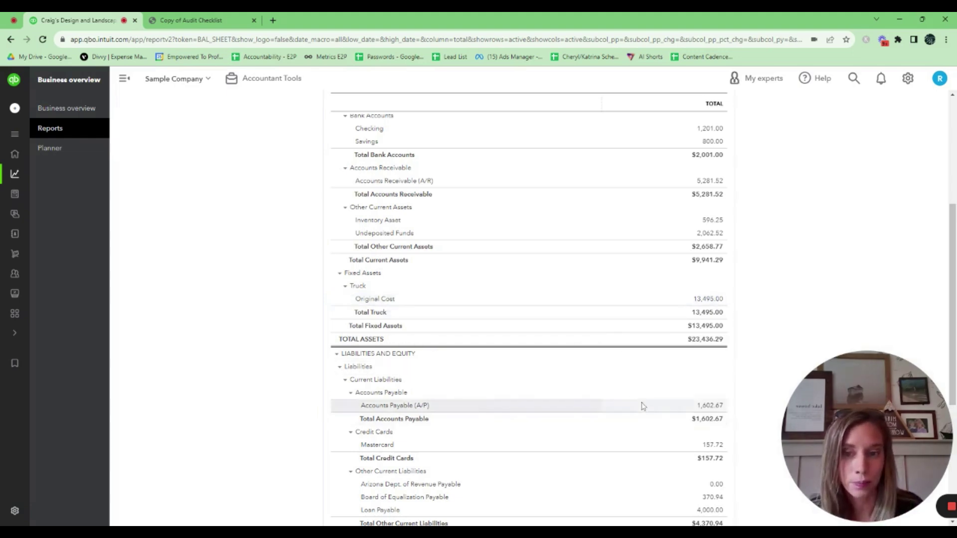
scroll(642, 406, down, 1)
scroll(642, 407, down, 2)
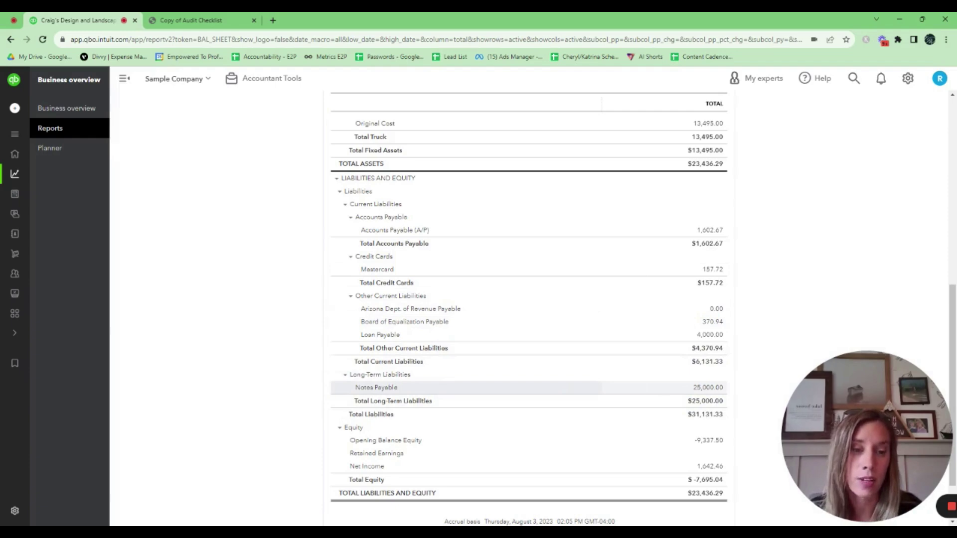
scroll(660, 328, up, 6)
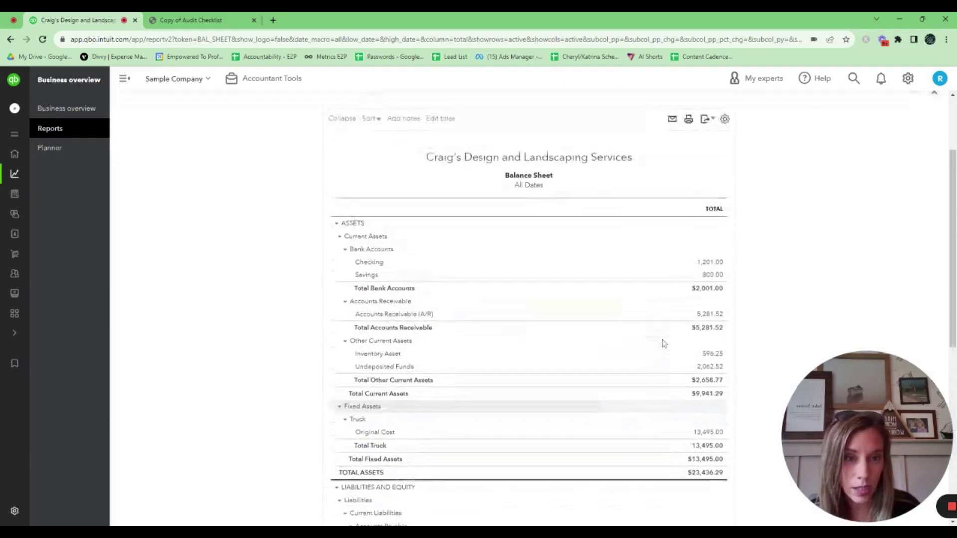
scroll(664, 343, down, 4)
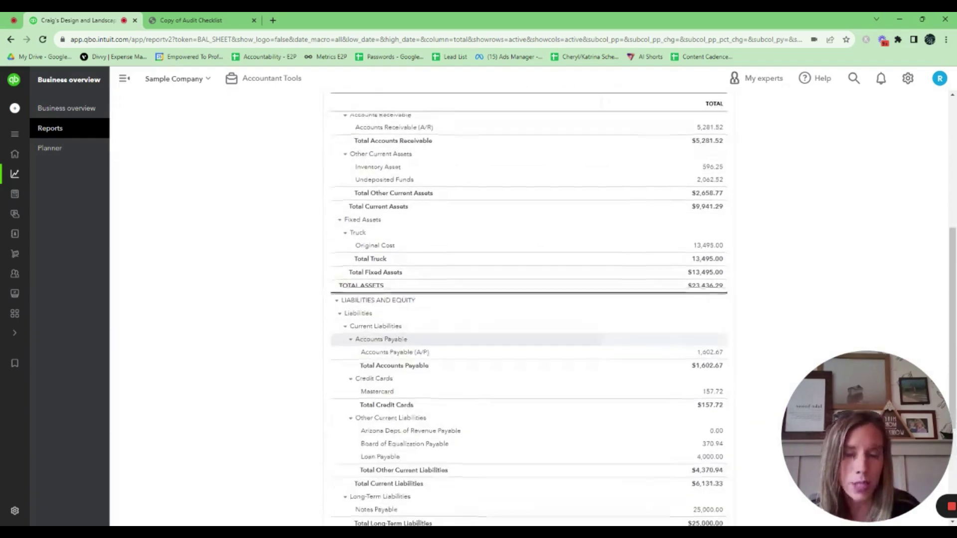
scroll(664, 335, down, 1)
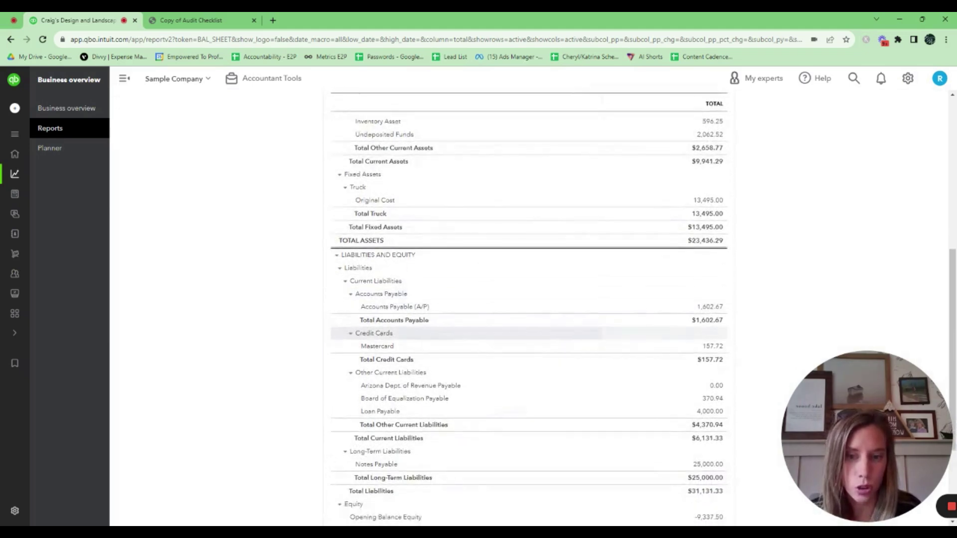
scroll(663, 334, down, 2)
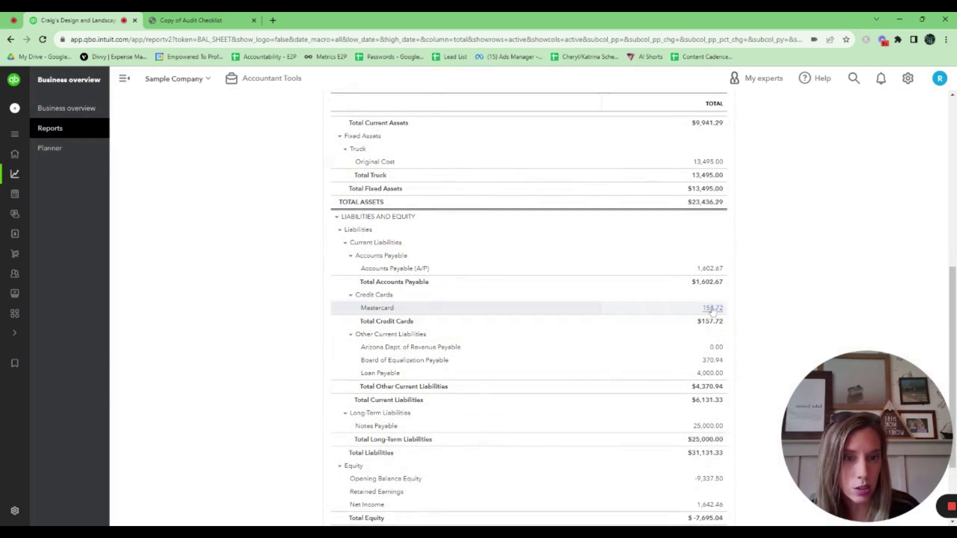
scroll(713, 310, up, 5)
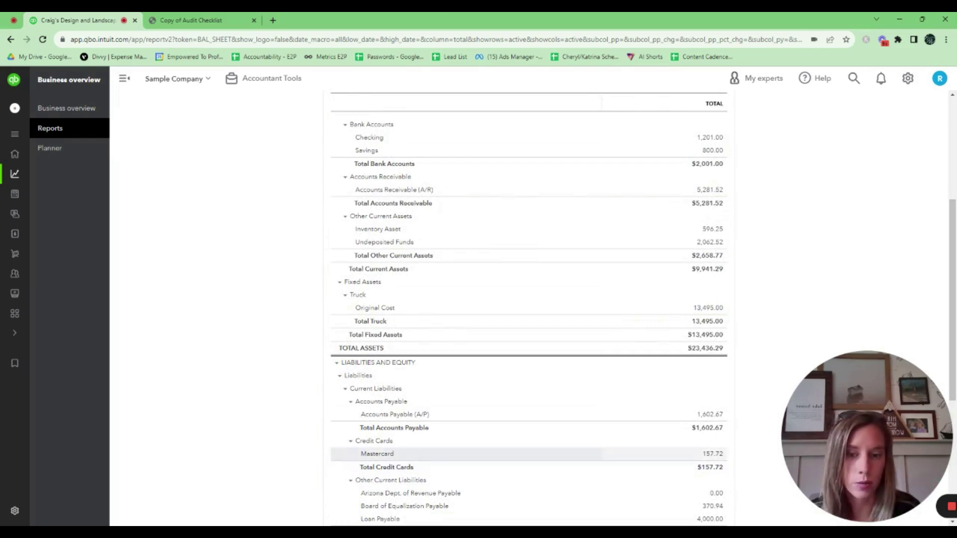
scroll(694, 455, down, 3)
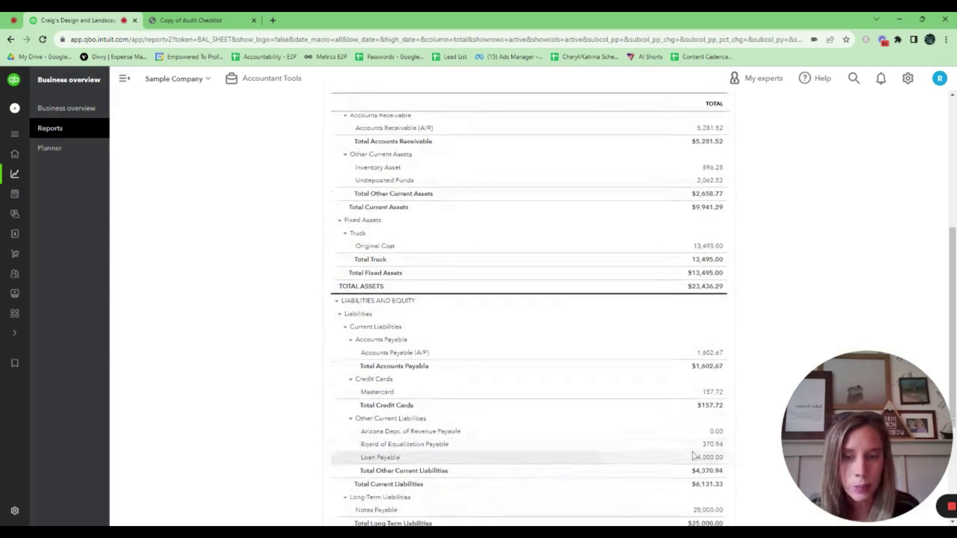
scroll(694, 454, up, 2)
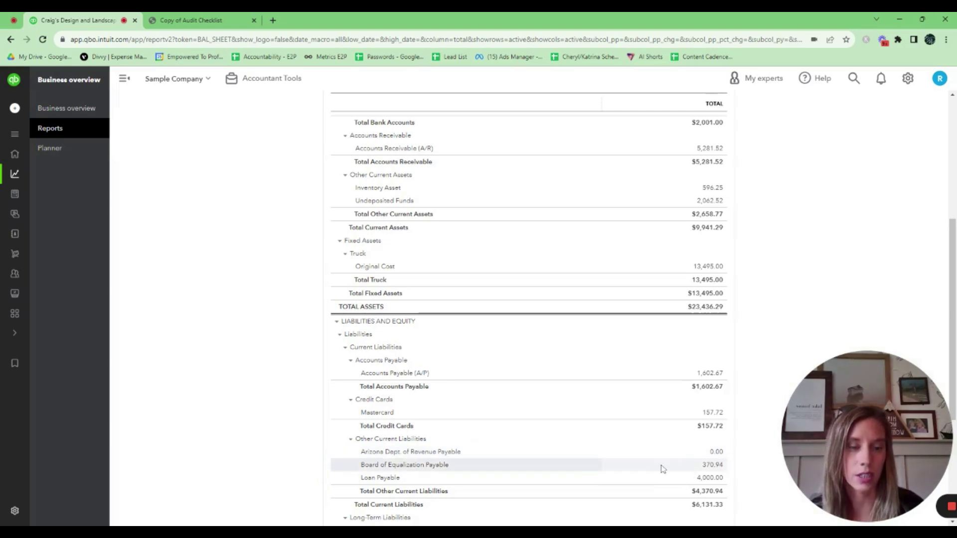
scroll(663, 468, up, 3)
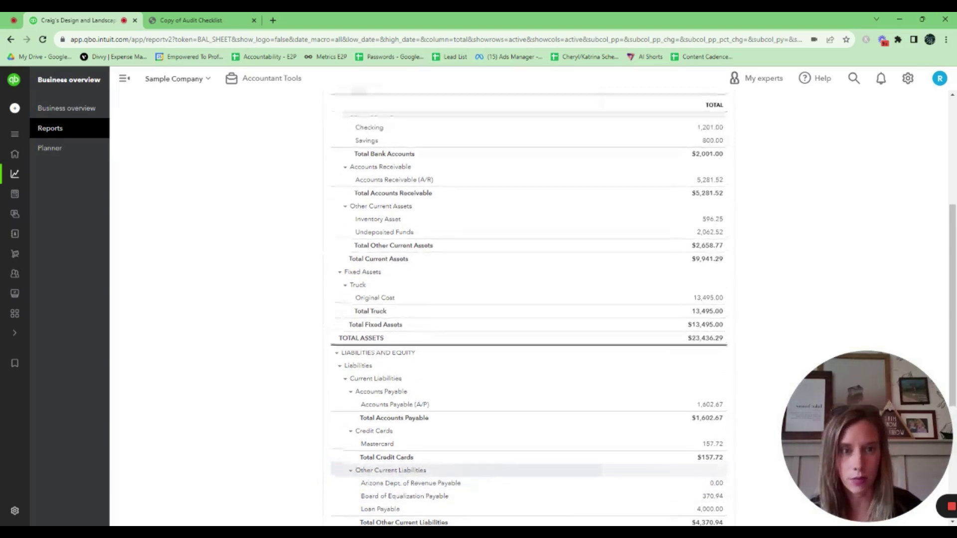
scroll(528, 468, up, 3)
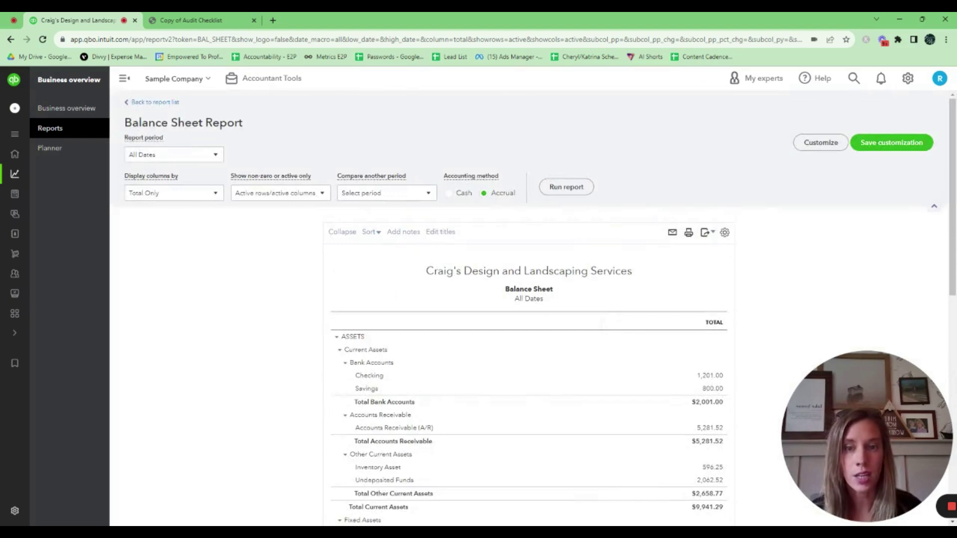
Step: Review the all-dates Balance Sheet from the bank accounts down through fixed assets, liabilities and equity
scroll(529, 464, down, 2)
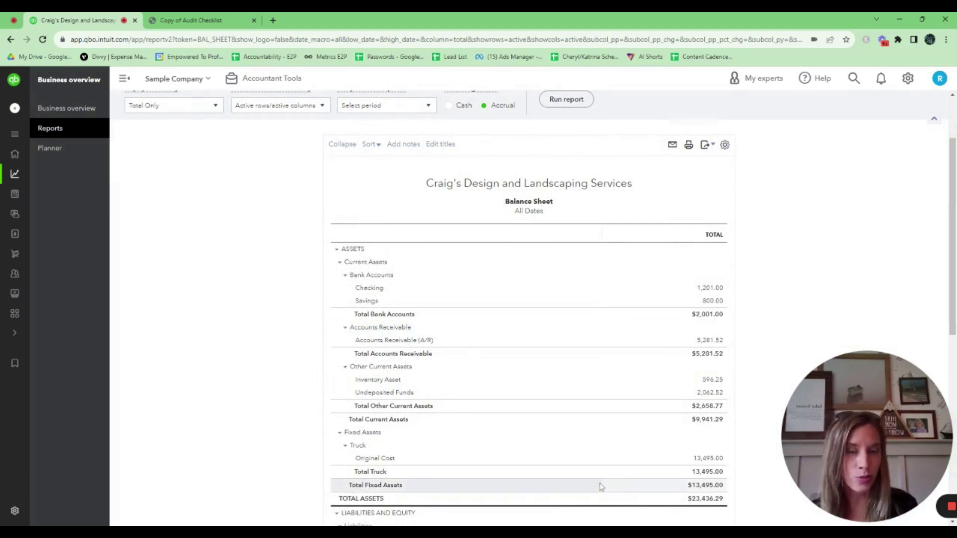
scroll(601, 487, down, 6)
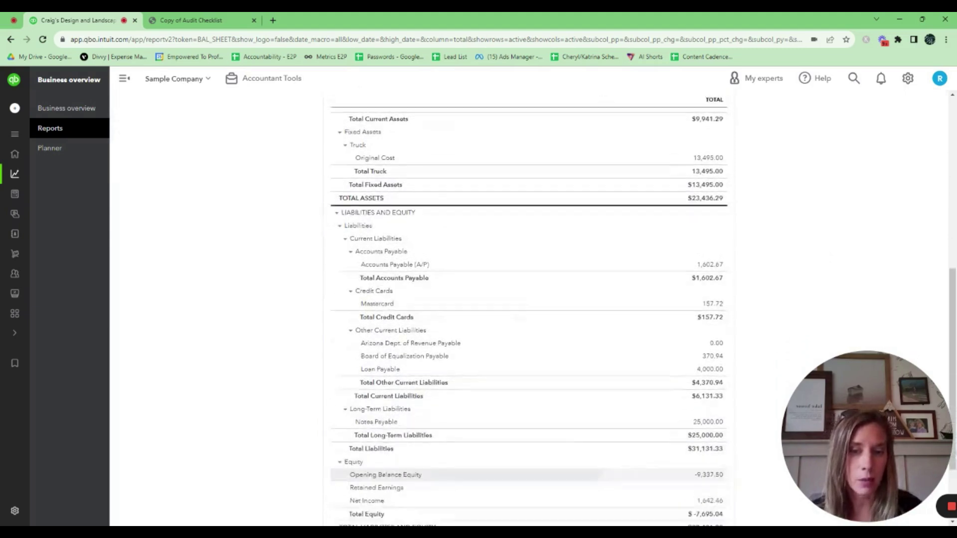
scroll(601, 485, down, 1)
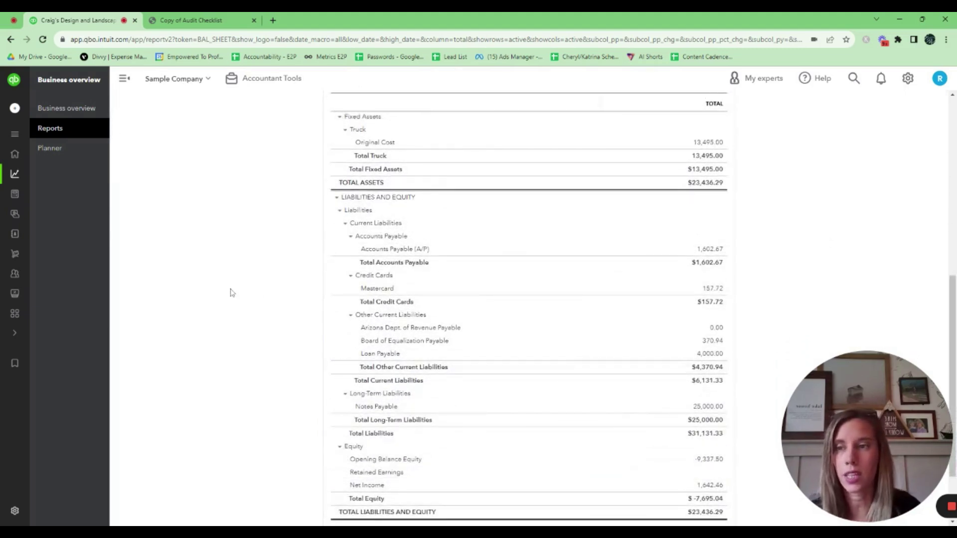
Step: Open the year-to-date Profit and Loss report and examine its income, cost of goods sold and expense lines
click(55, 132)
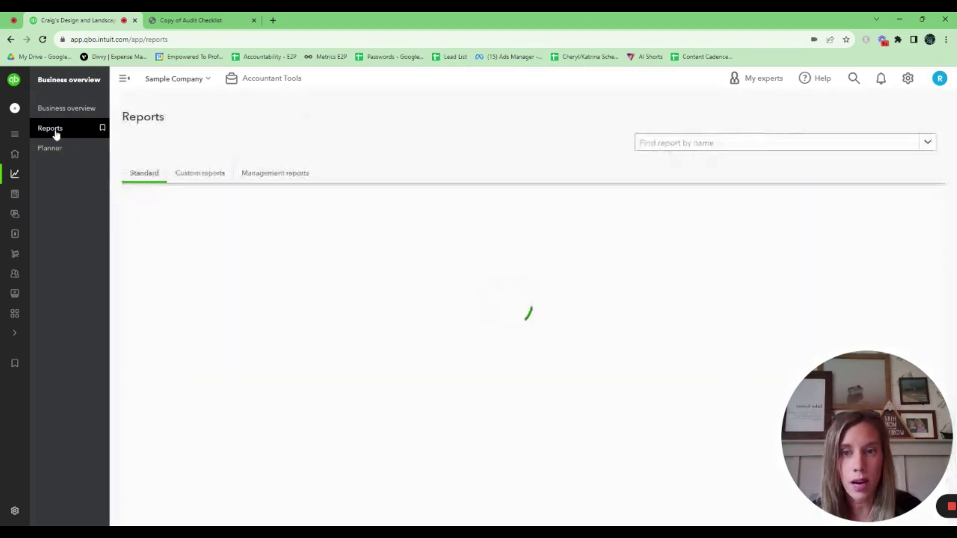
click(191, 293)
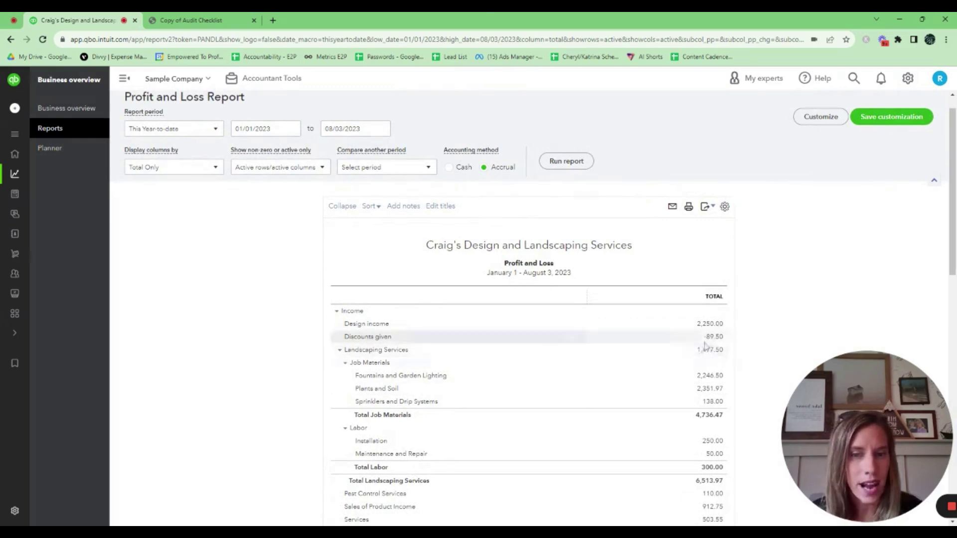
scroll(705, 346, down, 2)
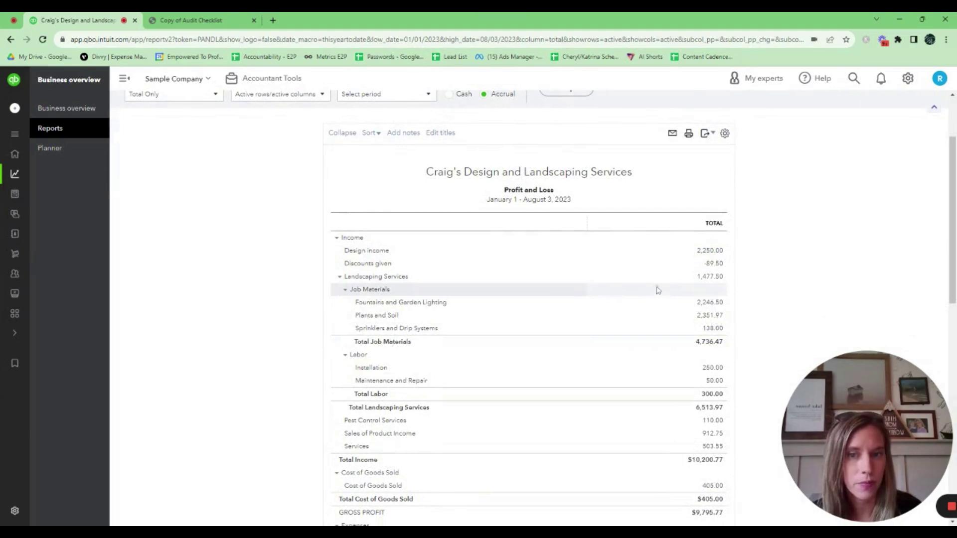
scroll(686, 323, down, 1)
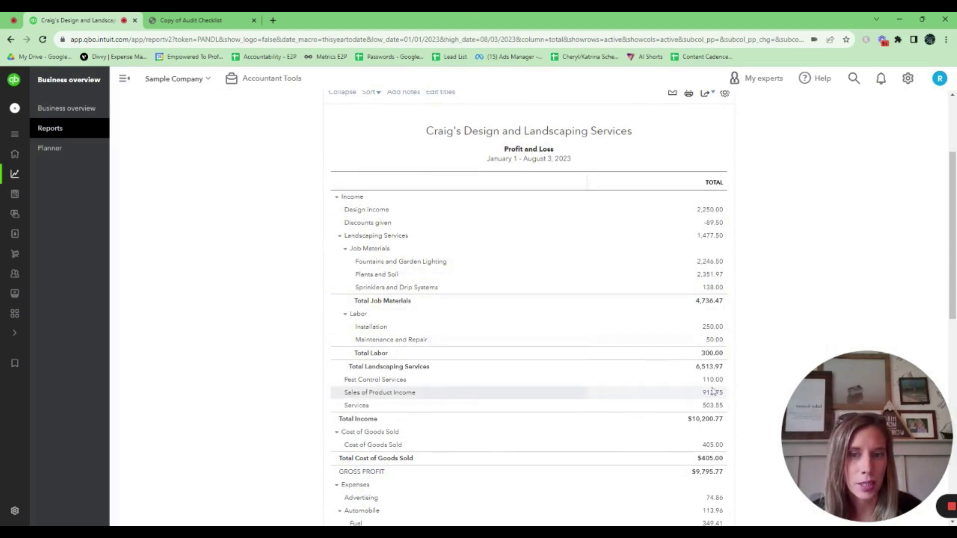
scroll(714, 391, down, 2)
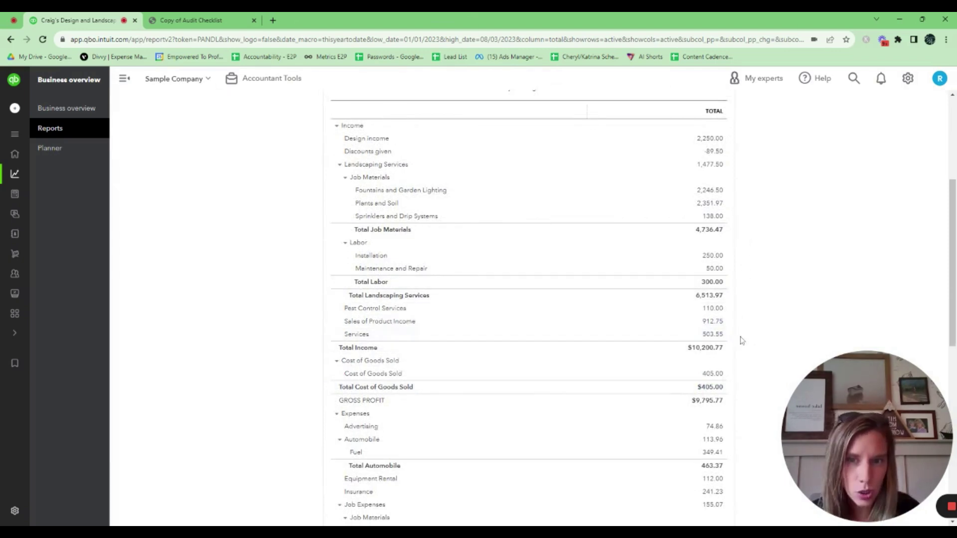
scroll(726, 327, down, 1)
scroll(725, 323, down, 1)
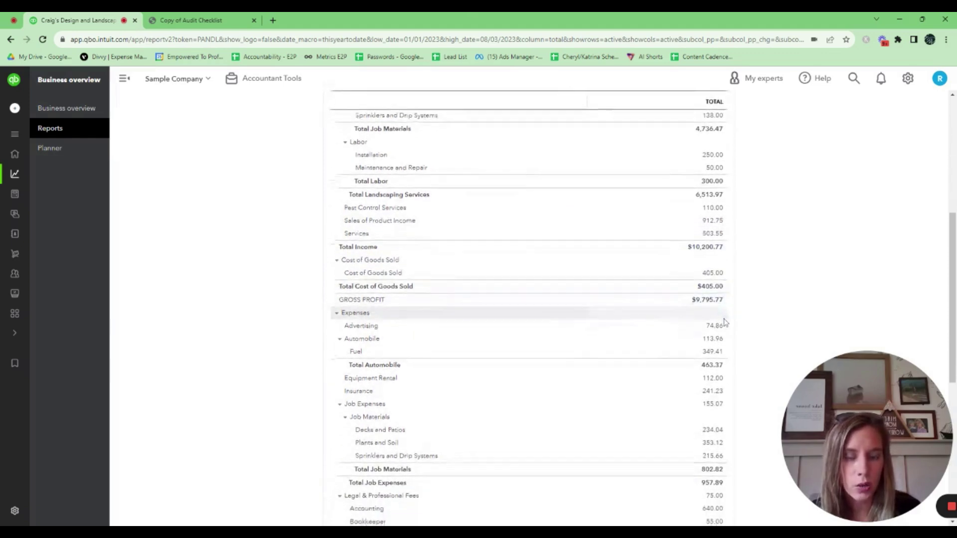
scroll(529, 314, down, 1)
scroll(528, 319, down, 3)
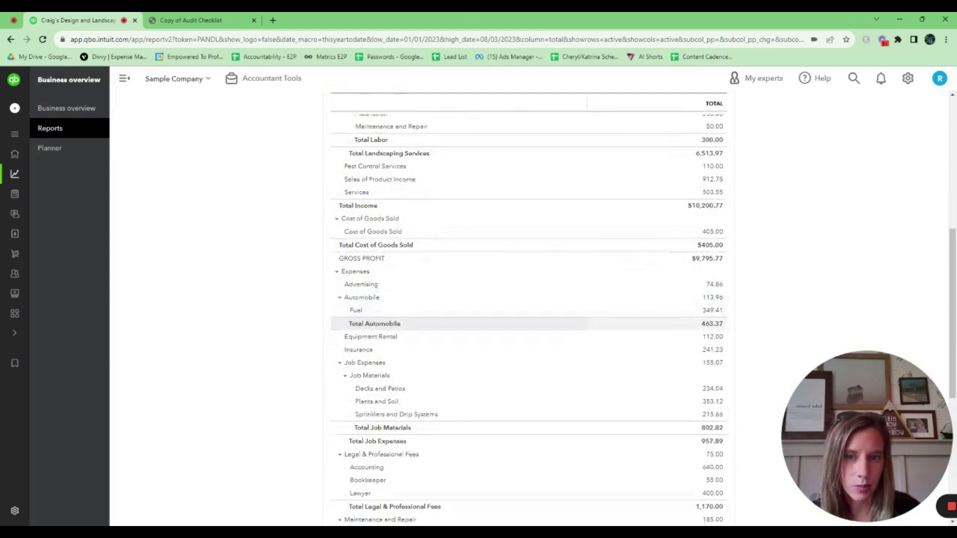
scroll(528, 319, down, 5)
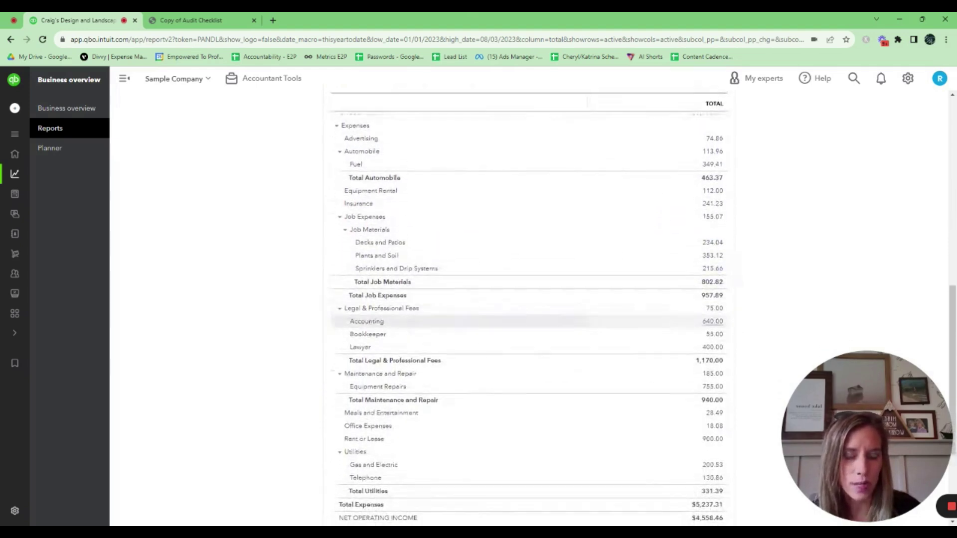
scroll(711, 329, down, 2)
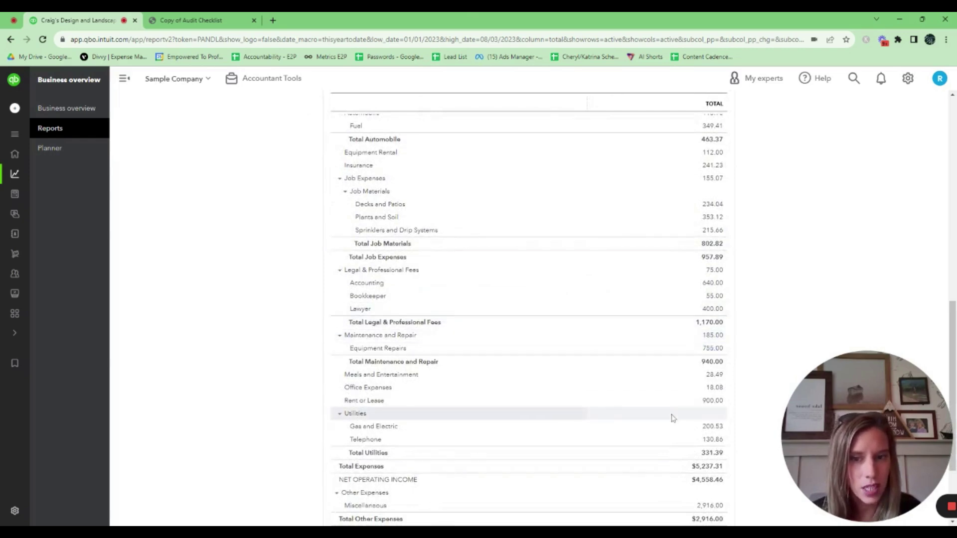
Step: Drill down into the Legal & Professional Fees total and expand the Accounting and Lawyer groups to inspect their transactions
click(720, 328)
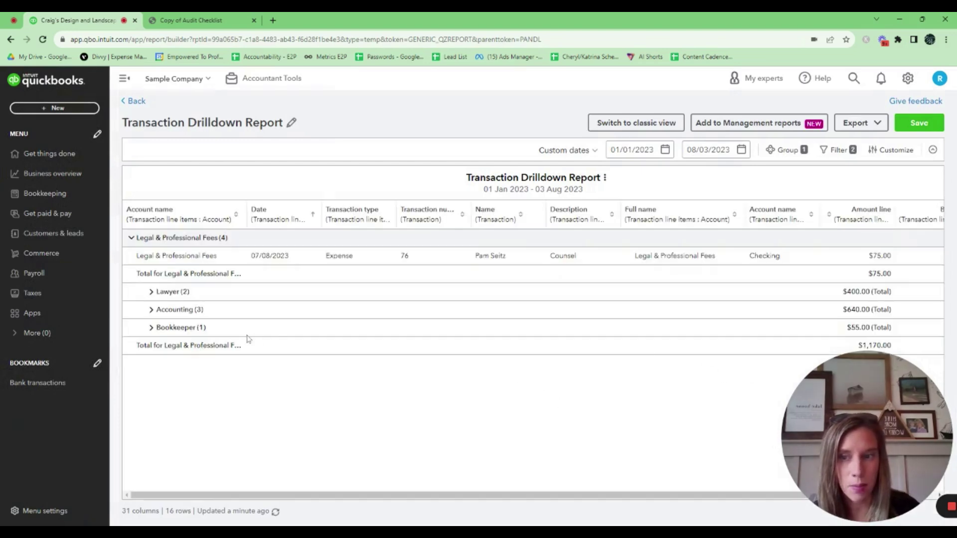
click(154, 314)
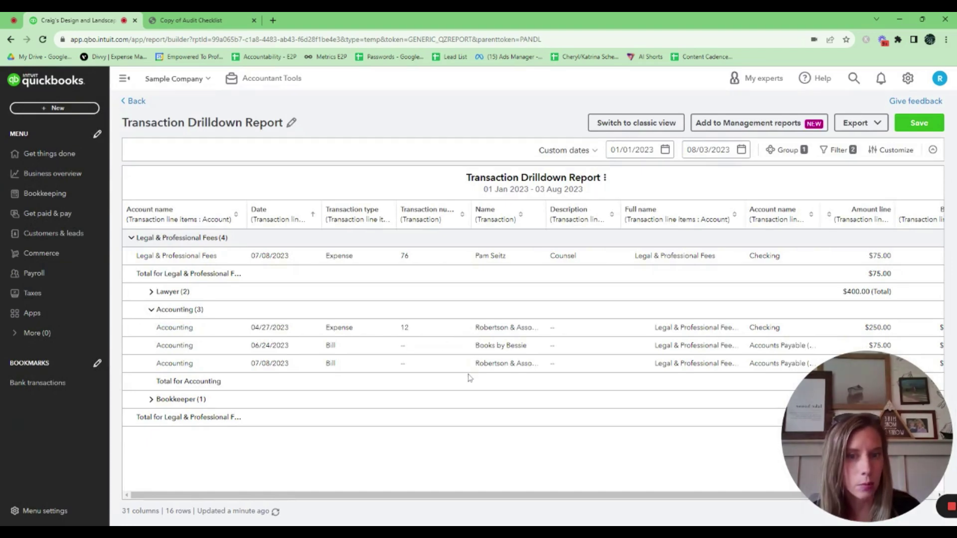
click(152, 293)
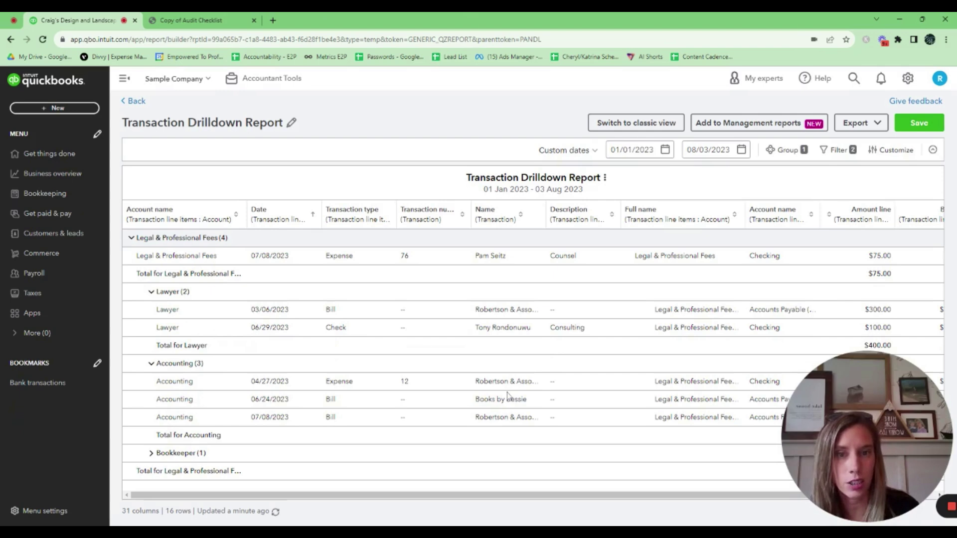
Step: Return to the Profit and Loss report, dismiss the pop-up, and review the expense categories again
click(133, 101)
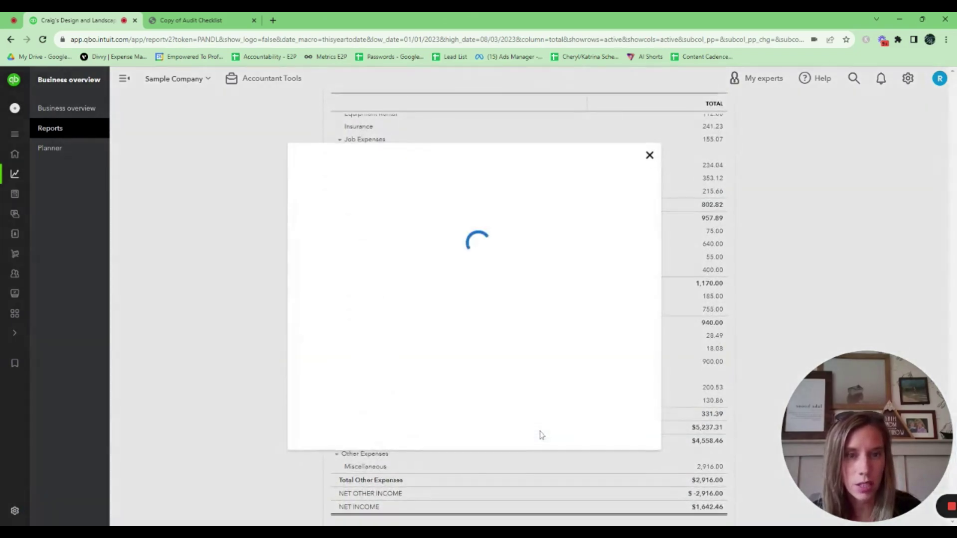
click(654, 165)
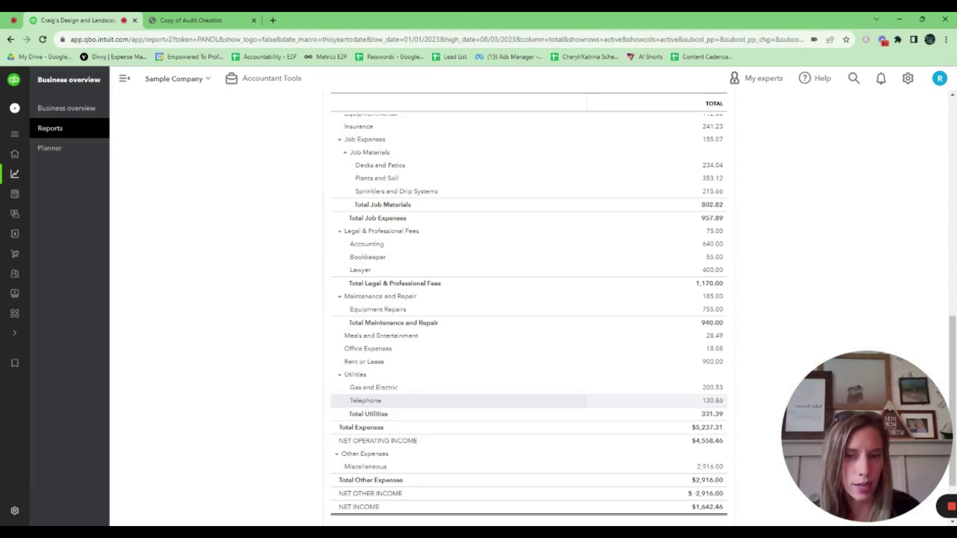
scroll(529, 319, up, 2)
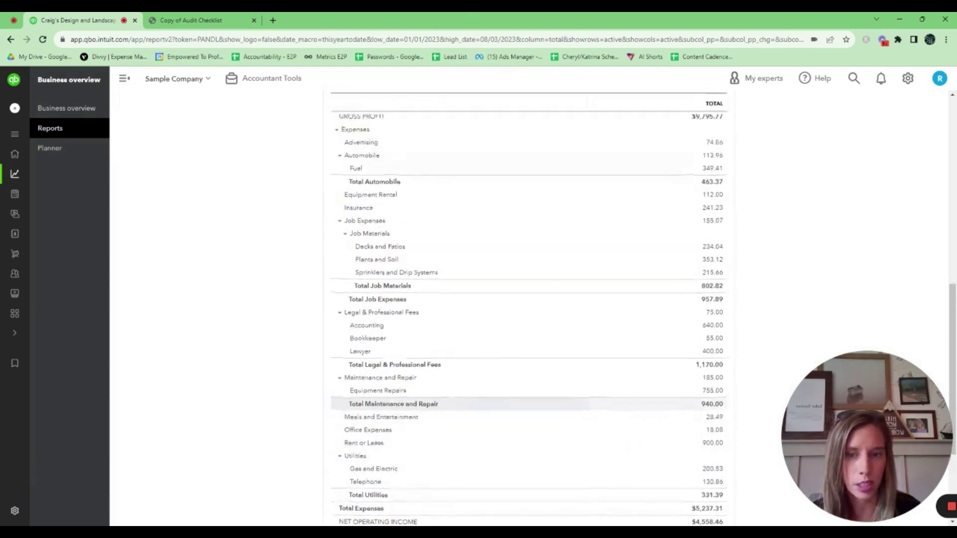